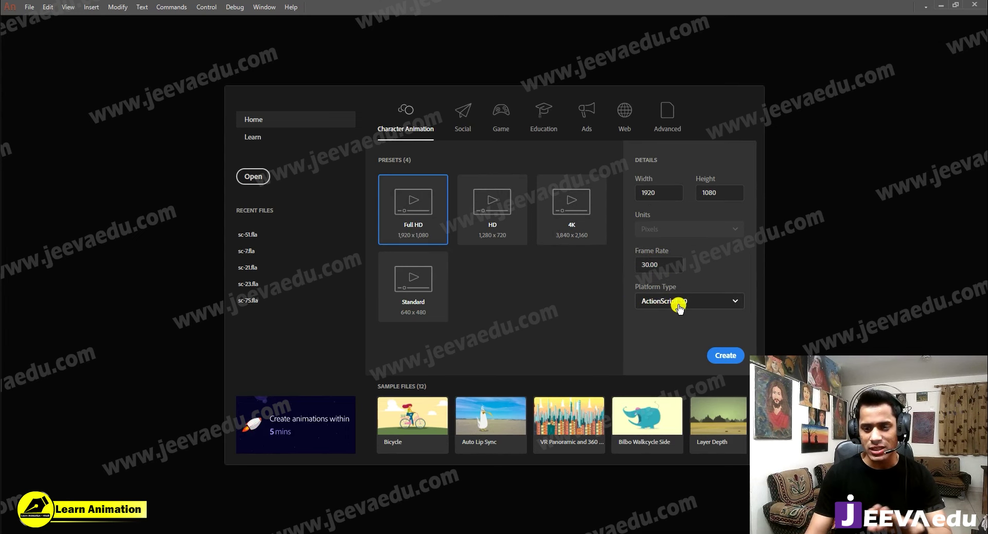
- Create a Full HD character animation document, 1920 by 1080 at 30 fps, with the ActionScript 3.0 platform
{"action": "left_click", "coordinate": [696, 307]}
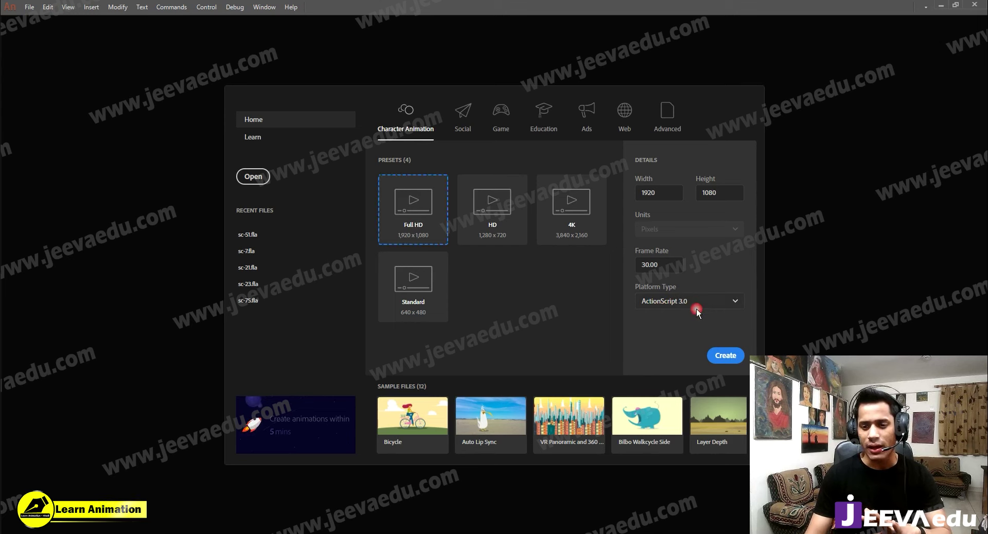
{"action": "left_click", "coordinate": [552, 329]}
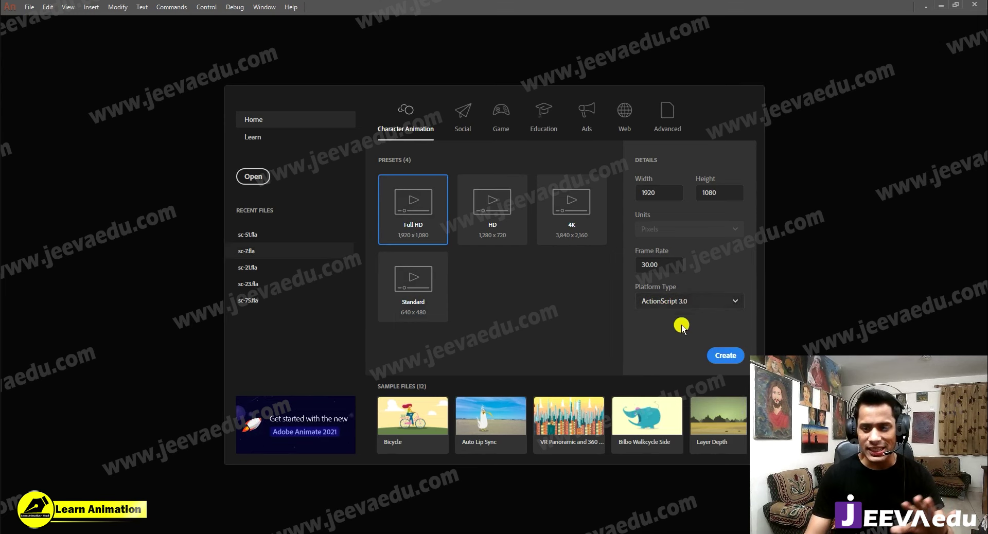
{"action": "left_click", "coordinate": [726, 358]}
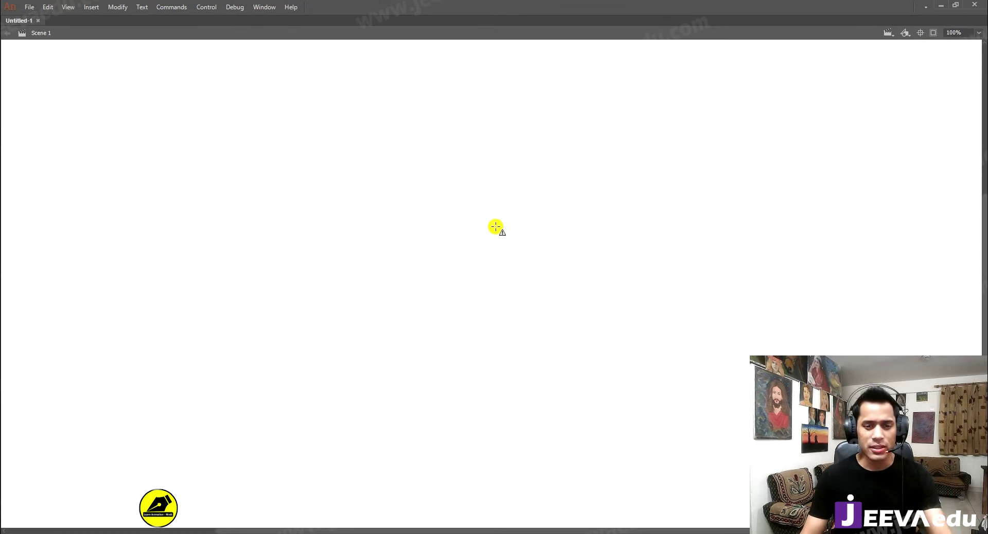
- Switch to the Classic workspace and reset it to its default layout
{"action": "left_click", "coordinate": [926, 7]}
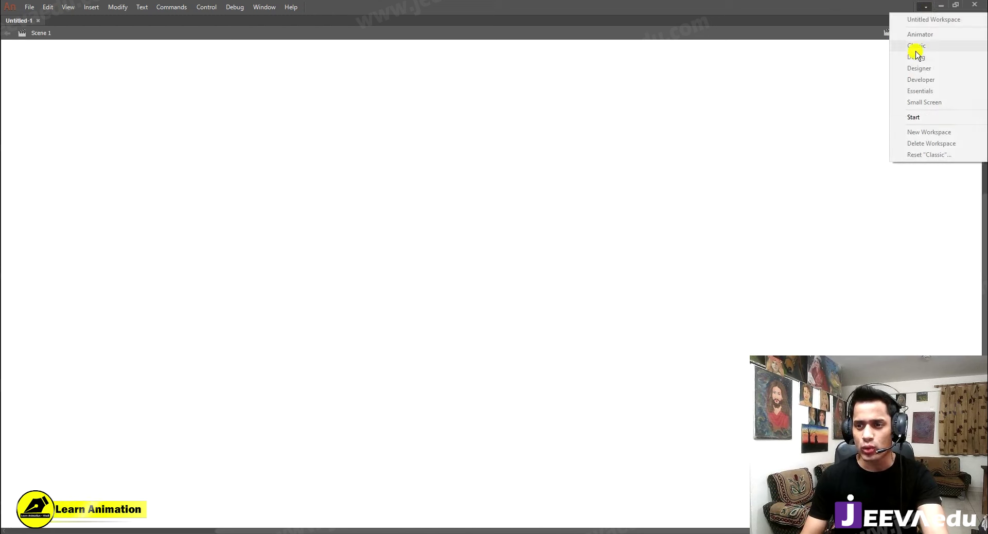
{"action": "left_click", "coordinate": [912, 117]}
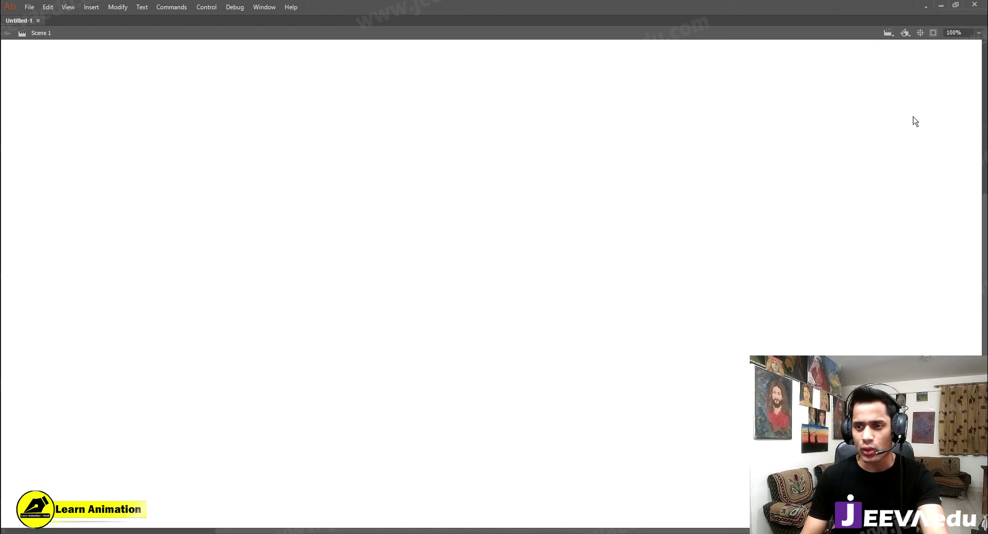
{"action": "left_click", "coordinate": [925, 7]}
{"action": "left_click", "coordinate": [915, 152]}
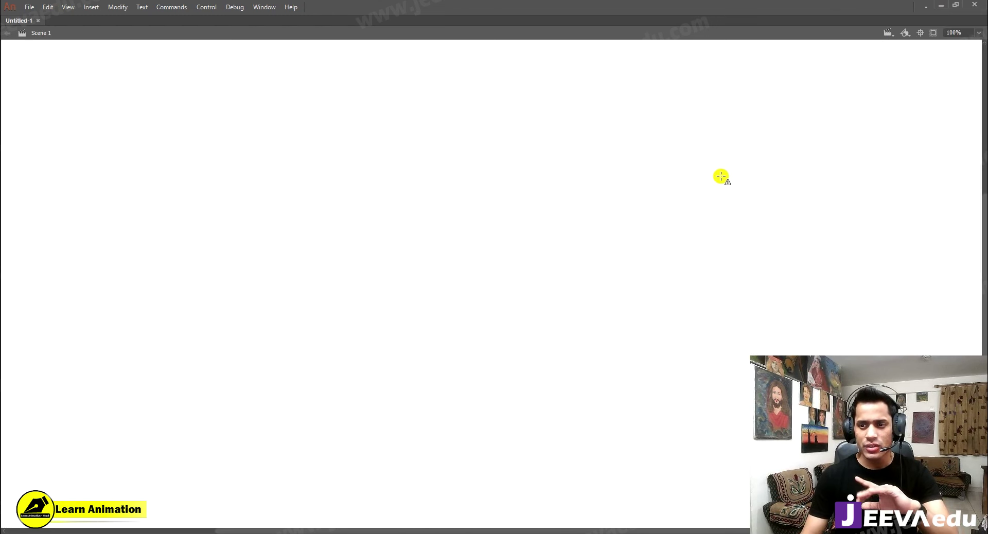
{"action": "left_click", "coordinate": [924, 6]}
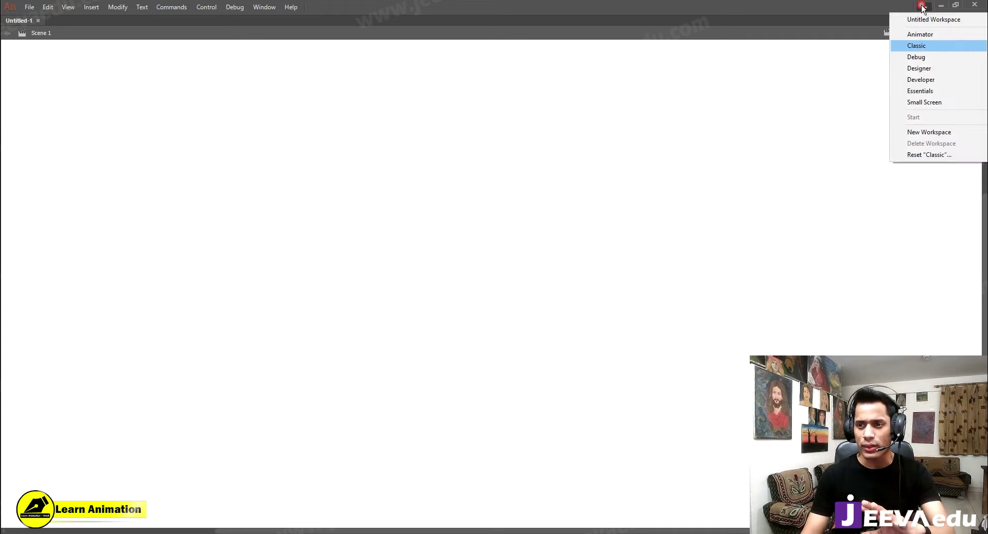
{"action": "left_click", "coordinate": [916, 45]}
{"action": "left_click", "coordinate": [924, 7]}
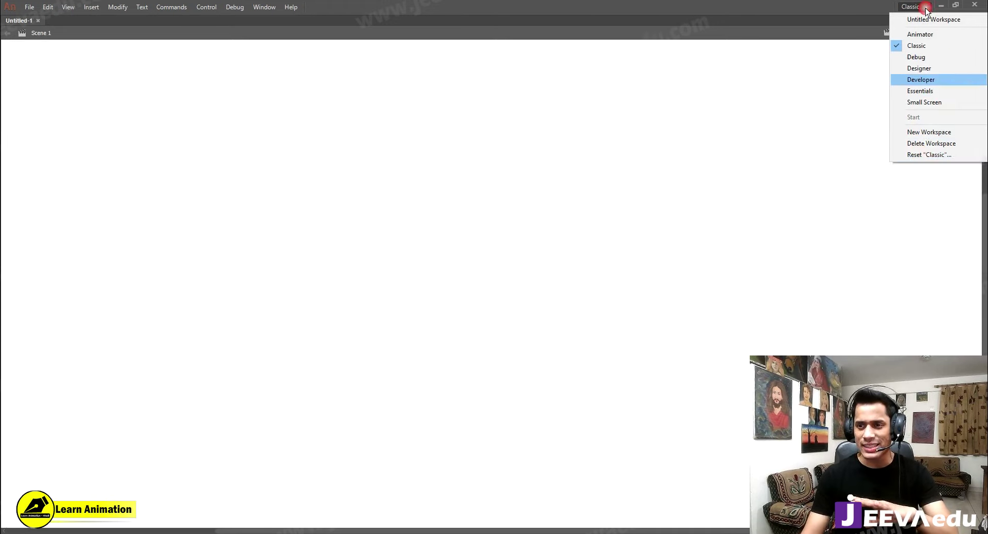
{"action": "left_click", "coordinate": [919, 154]}
{"action": "left_click", "coordinate": [521, 284]}
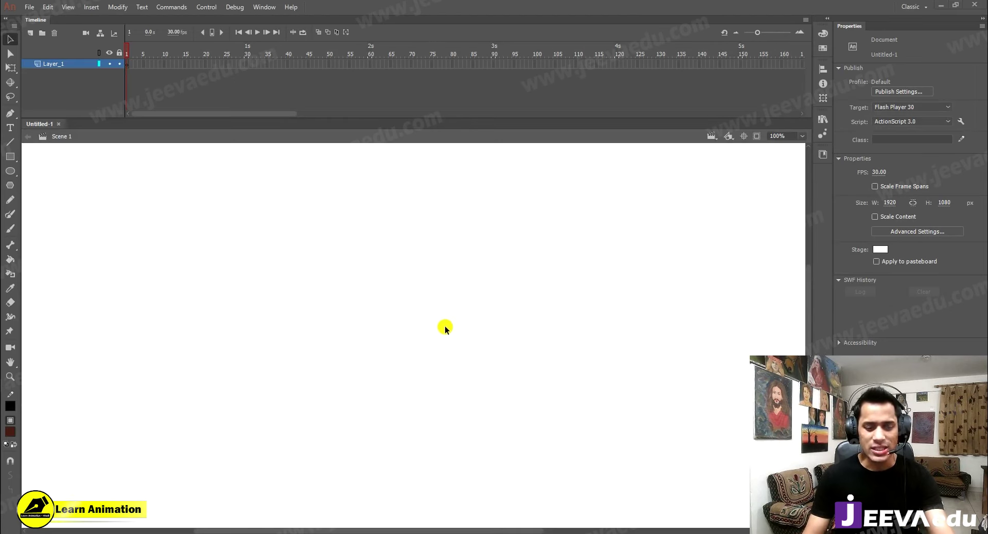
- Zoom out until the whole stage fits in view
{"action": "key", "text": "z"}
{"action": "left_click", "coordinate": [409, 339], "text": "alt"}
{"action": "left_click_drag", "start_coordinate": [434, 356], "coordinate": [417, 313]}
{"action": "key", "text": "ctrl+2"}
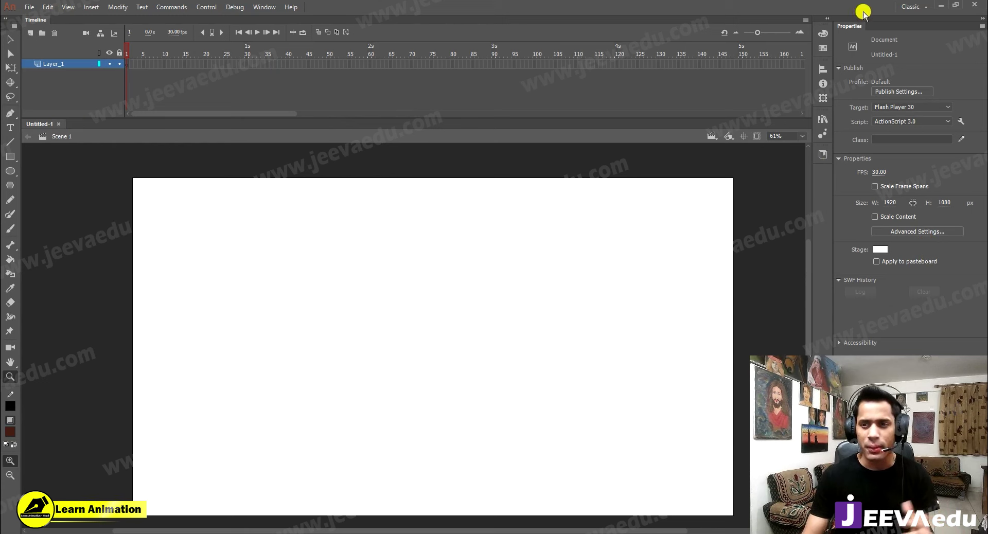
- Try the Animator workspace layout and return to the Classic workspace
{"action": "left_click", "coordinate": [919, 8]}
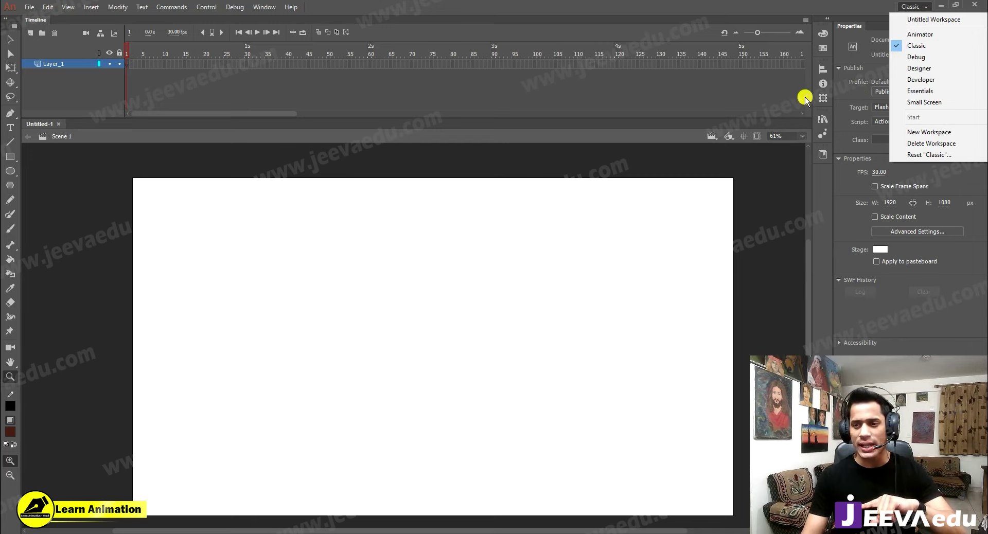
{"action": "left_click", "coordinate": [929, 34]}
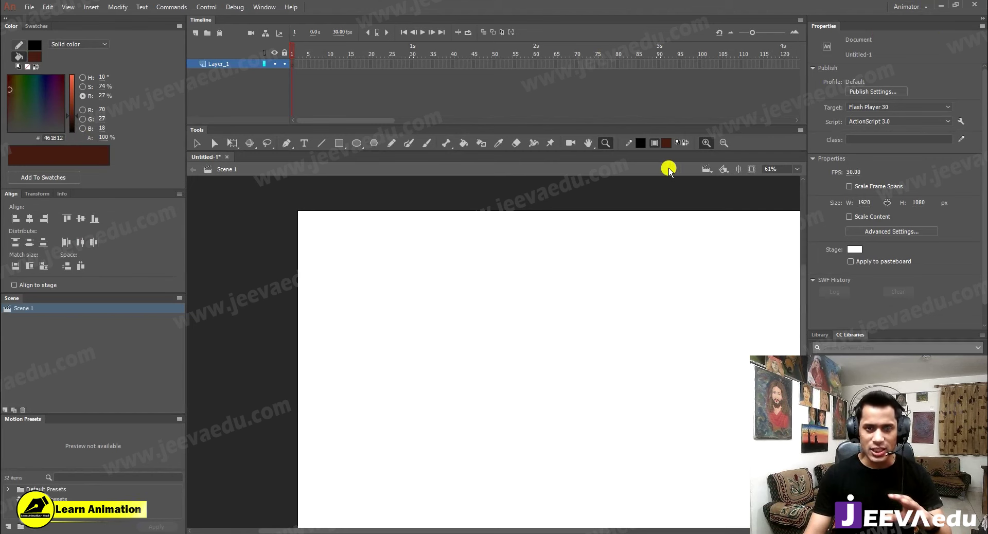
{"action": "left_click", "coordinate": [926, 7]}
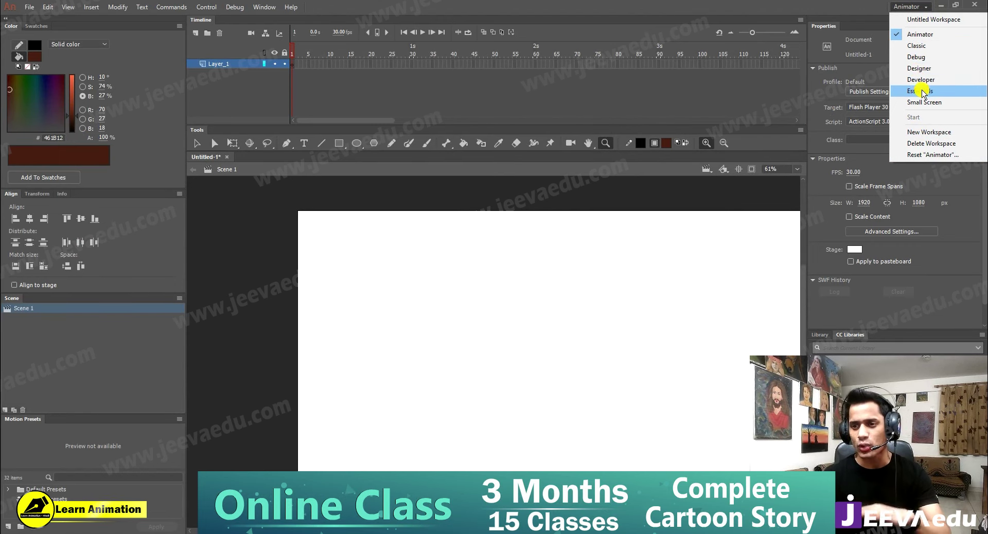
{"action": "left_click", "coordinate": [915, 45]}
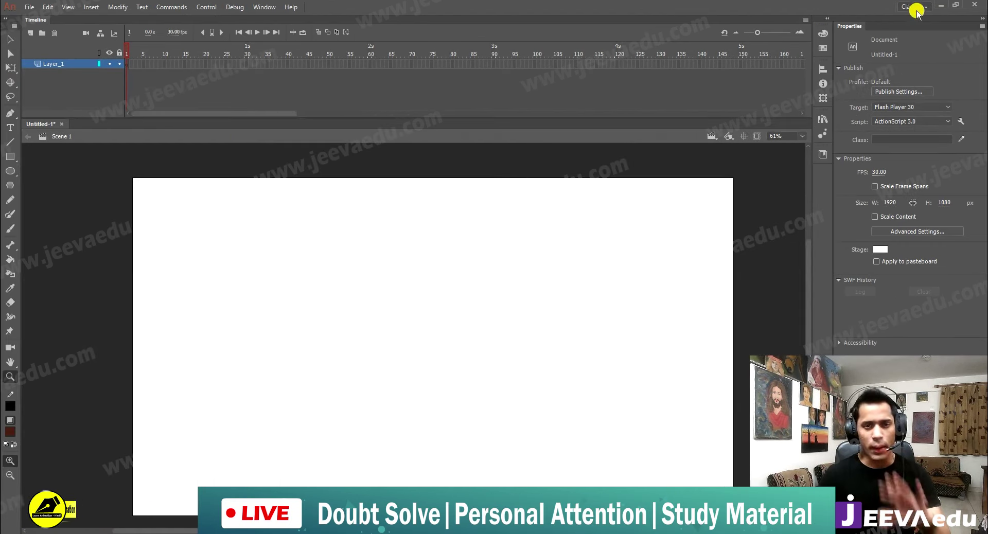
{"action": "left_click", "coordinate": [915, 6]}
{"action": "left_click", "coordinate": [472, 272]}
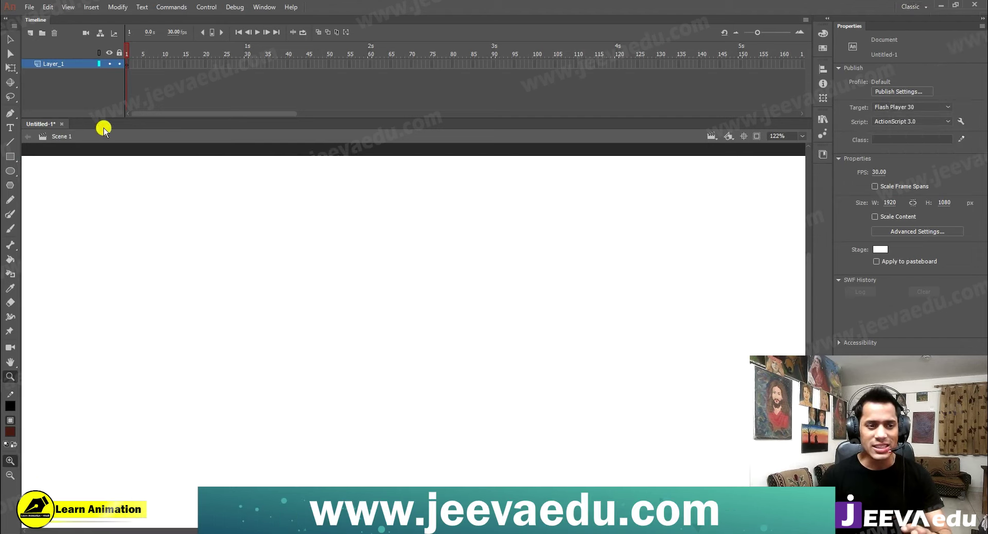
{"action": "left_click", "coordinate": [450, 336], "text": "alt"}
{"action": "left_click_drag", "start_coordinate": [450, 335], "coordinate": [495, 270]}
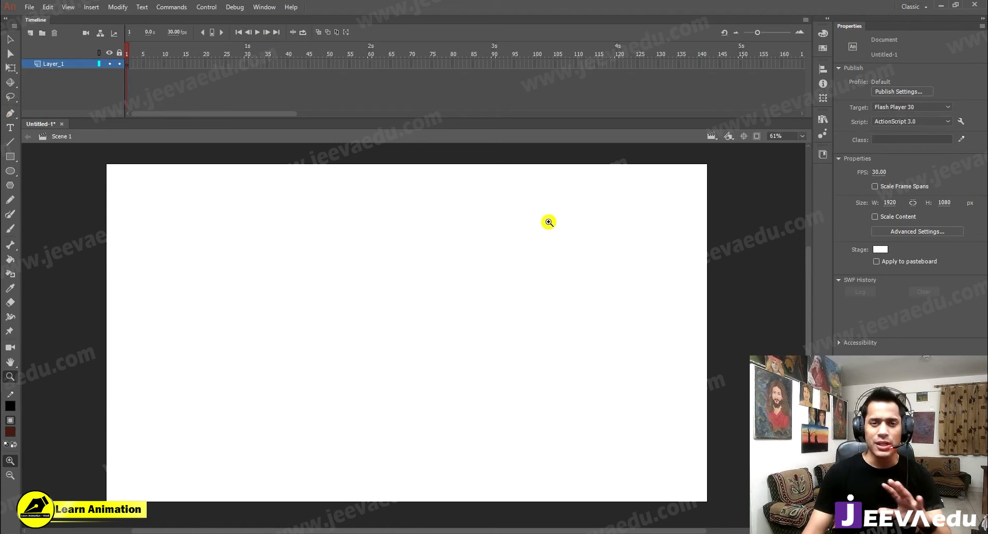
- In the publish settings, set JPEG quality to 100 and the audio stream to MP3, 128 kbps, Best quality
{"action": "left_click", "coordinate": [898, 92]}
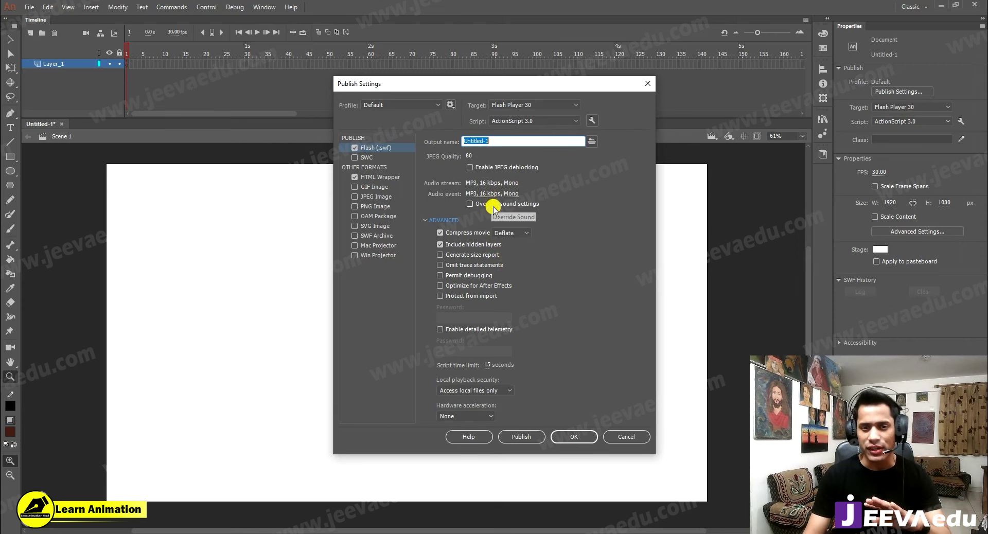
{"action": "left_click_drag", "start_coordinate": [469, 156], "coordinate": [540, 152]}
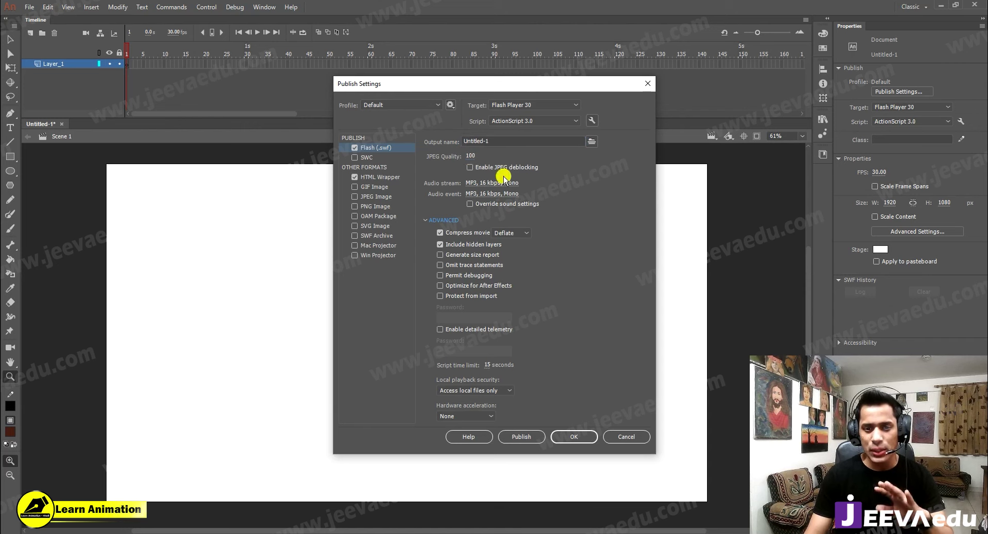
{"action": "left_click", "coordinate": [501, 183]}
{"action": "left_click", "coordinate": [477, 292]}
{"action": "left_click", "coordinate": [476, 326]}
{"action": "left_click", "coordinate": [471, 277]}
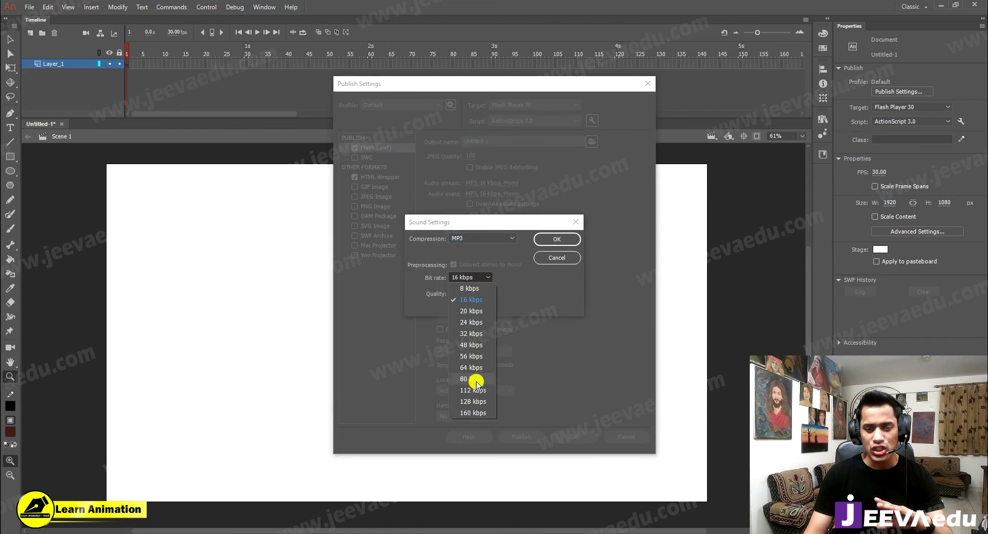
{"action": "left_click", "coordinate": [471, 401]}
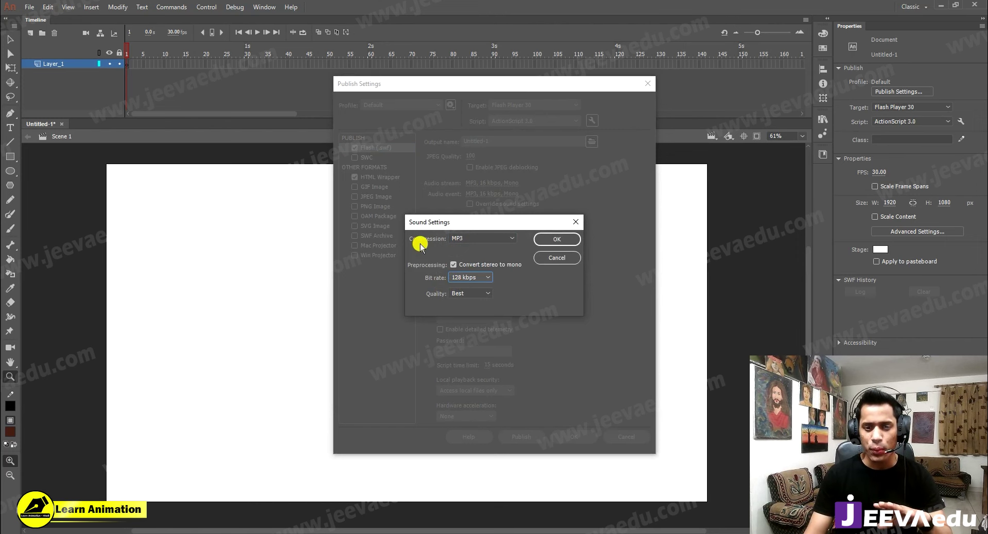
{"action": "left_click", "coordinate": [486, 239]}
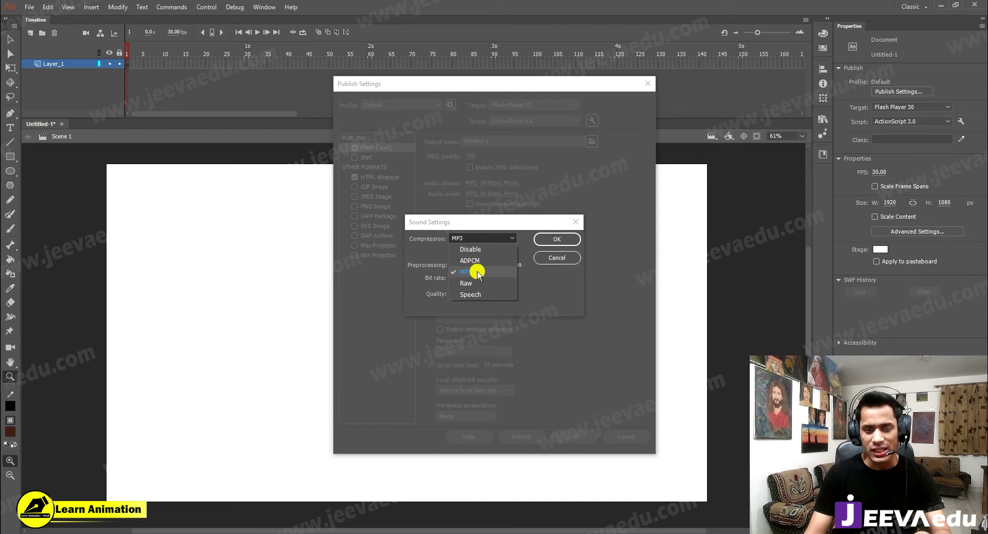
{"action": "left_click", "coordinate": [431, 257]}
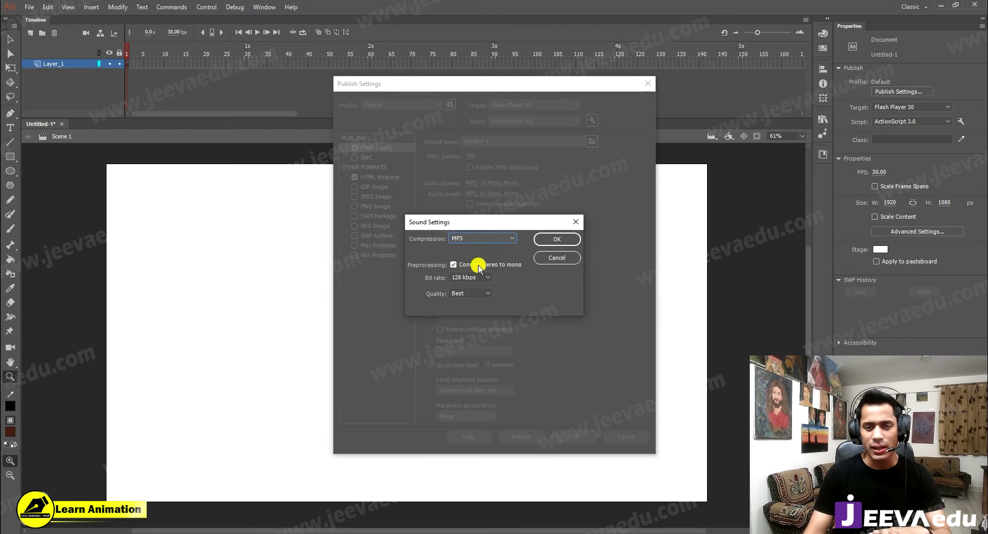
{"action": "left_click", "coordinate": [545, 242]}
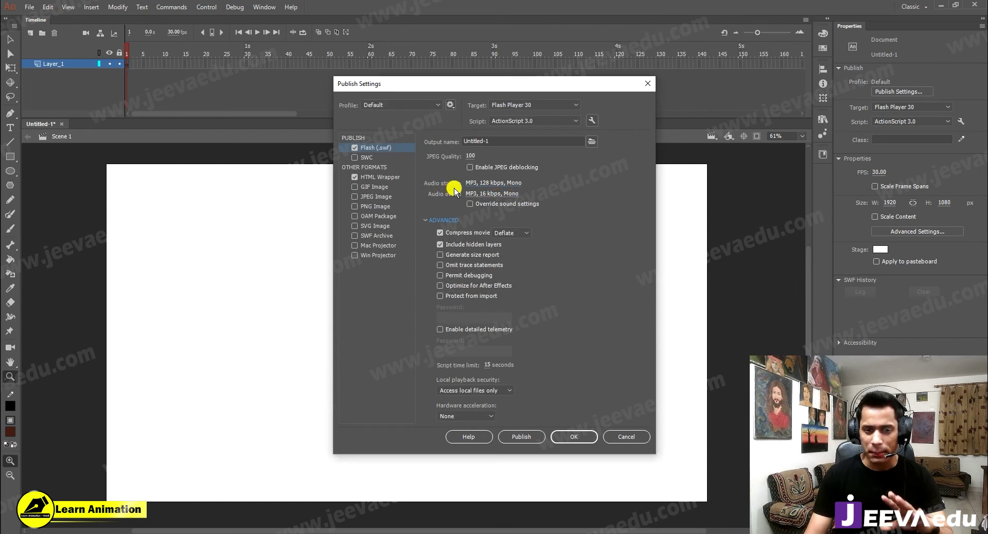
- Set the audio event to MP3, 128 kbps, Best quality, and apply the publish settings
{"action": "left_click", "coordinate": [485, 195]}
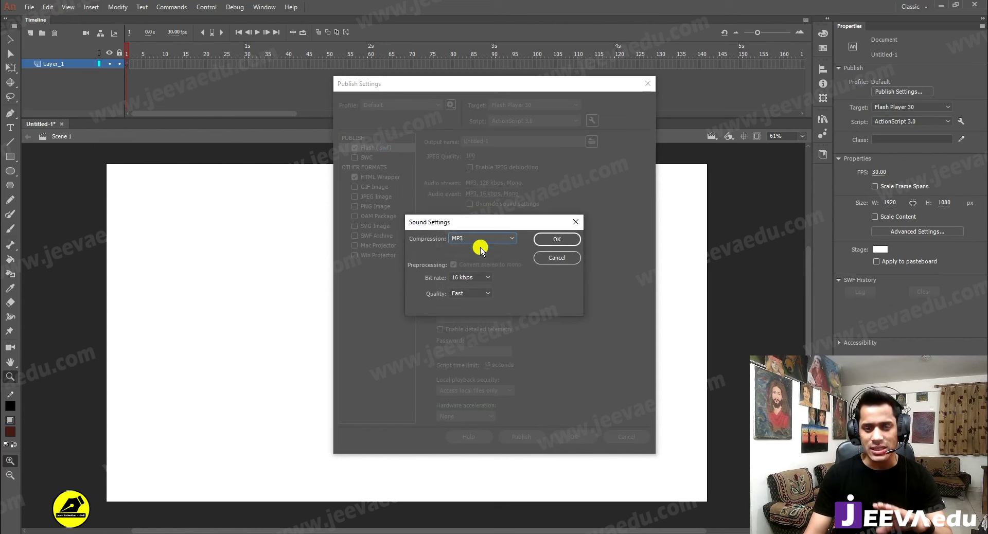
{"action": "left_click", "coordinate": [470, 278]}
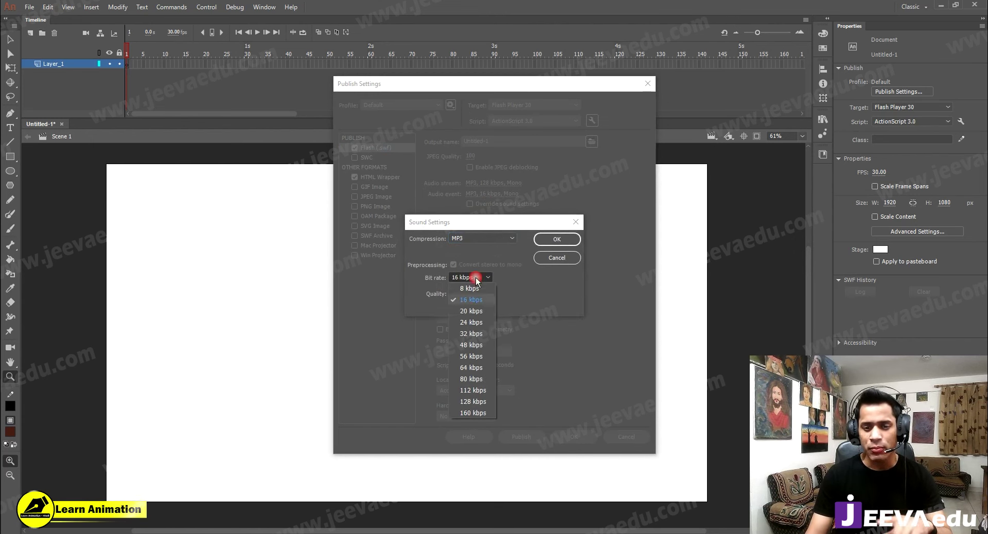
{"action": "left_click", "coordinate": [471, 401]}
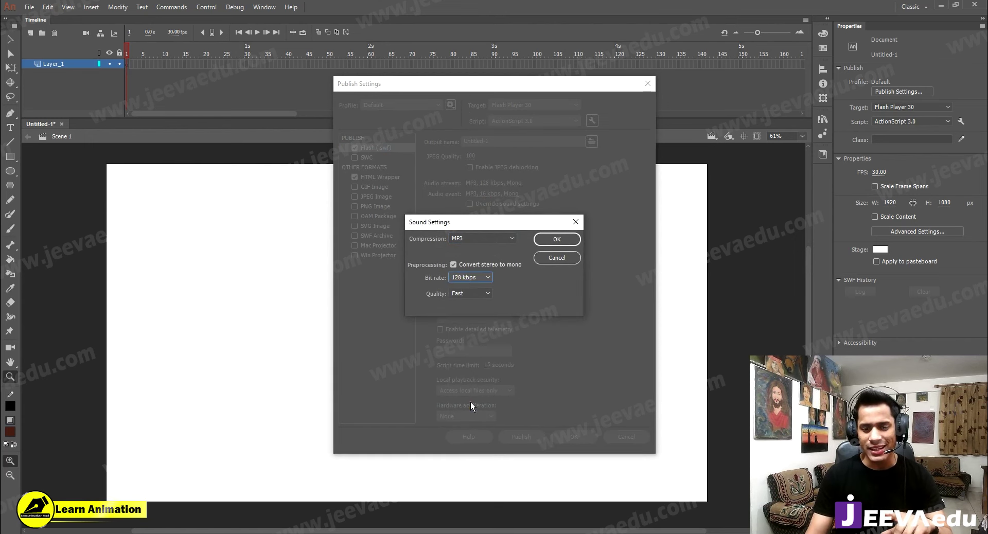
{"action": "left_click", "coordinate": [469, 292]}
{"action": "left_click", "coordinate": [465, 329]}
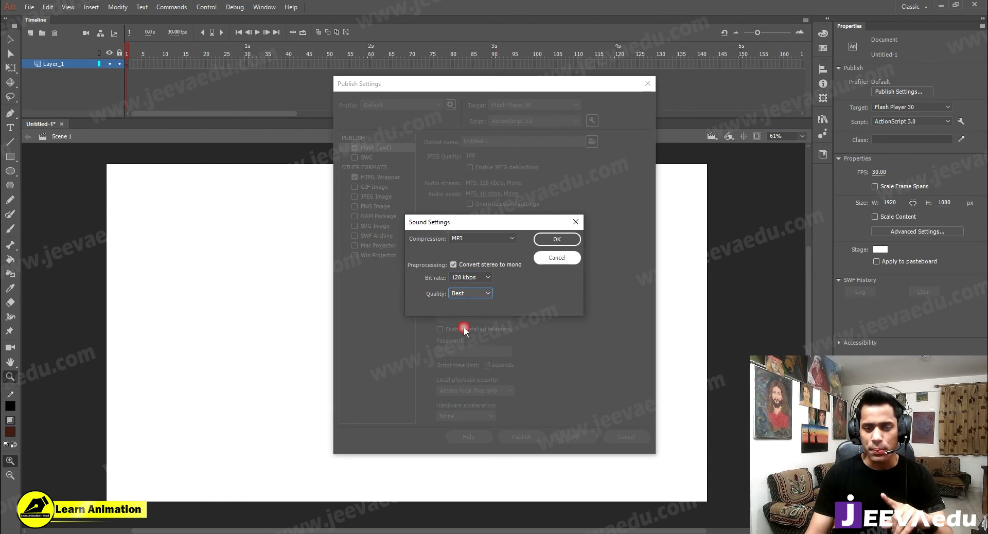
{"action": "left_click", "coordinate": [551, 240]}
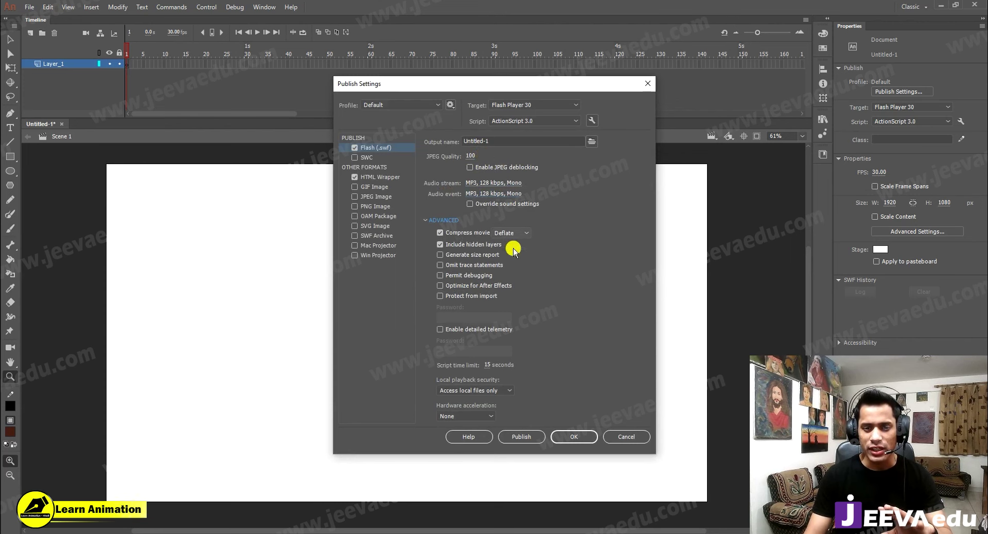
{"action": "left_click", "coordinate": [574, 441]}
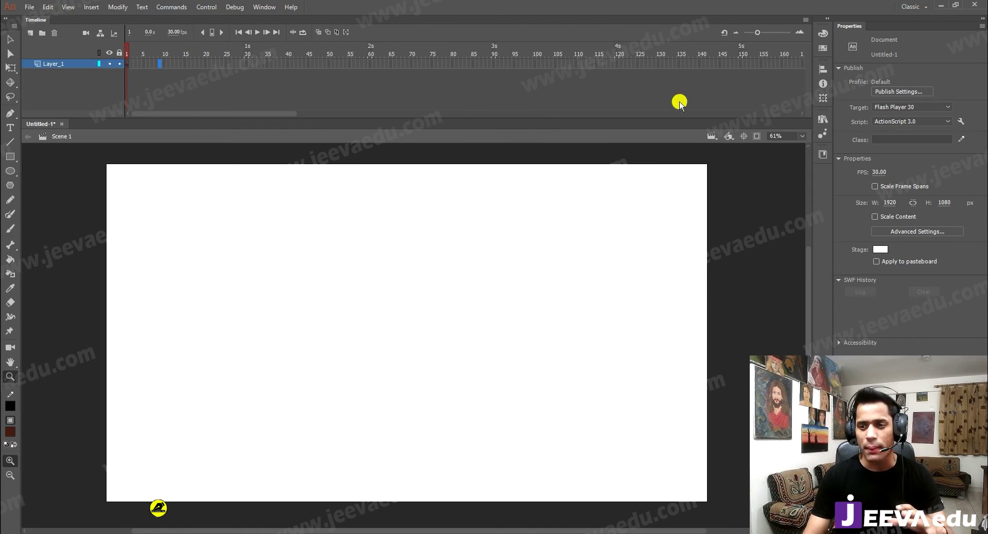
{"action": "left_click", "coordinate": [167, 65]}
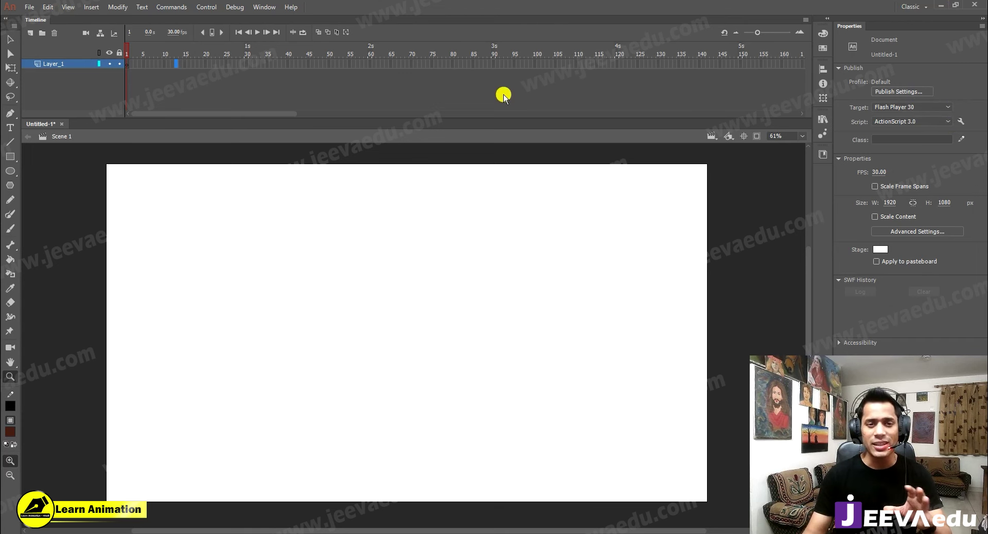
{"action": "left_click", "coordinate": [920, 7]}
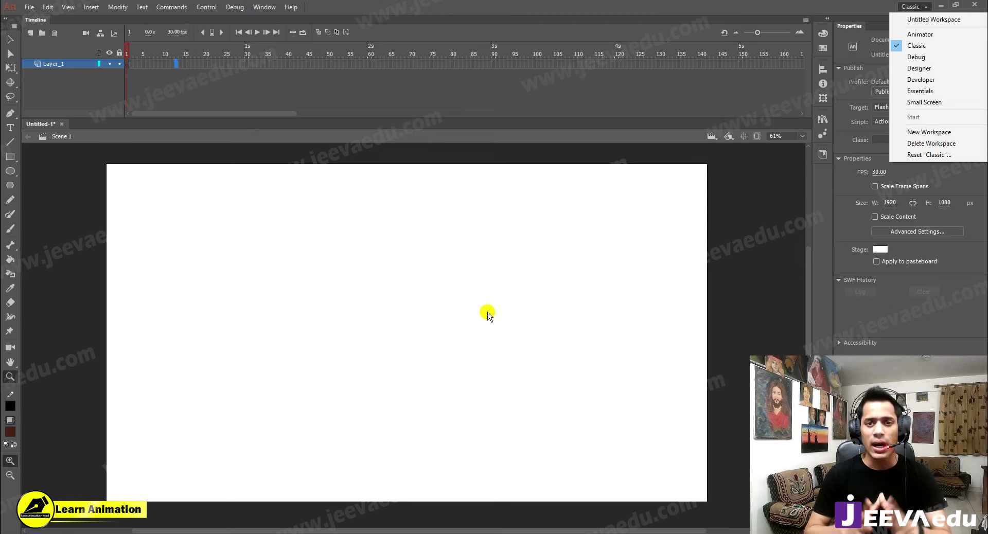
{"action": "left_click", "coordinate": [488, 314]}
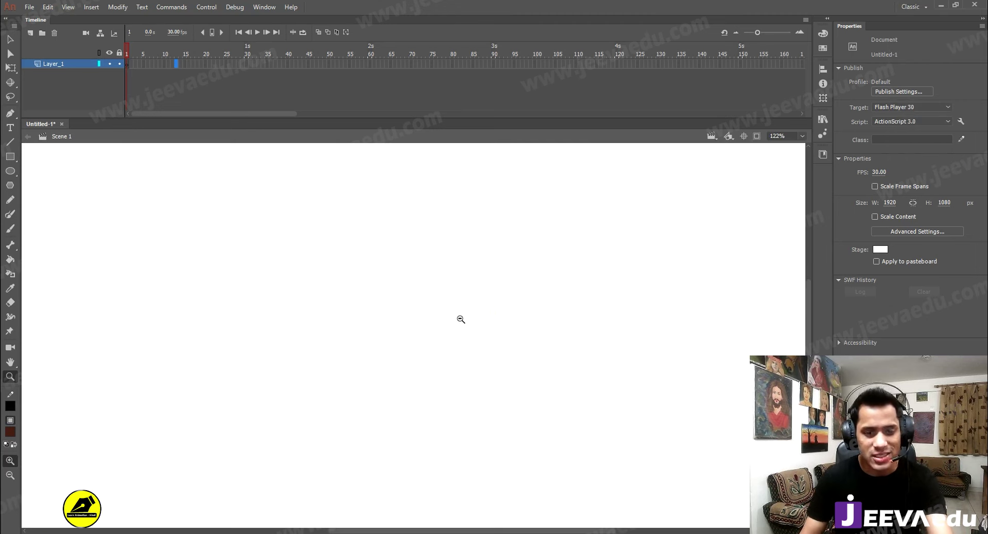
{"action": "left_click", "coordinate": [457, 335], "text": "alt"}
{"action": "left_click", "coordinate": [494, 312]}
{"action": "left_click_drag", "start_coordinate": [511, 335], "coordinate": [649, 327]}
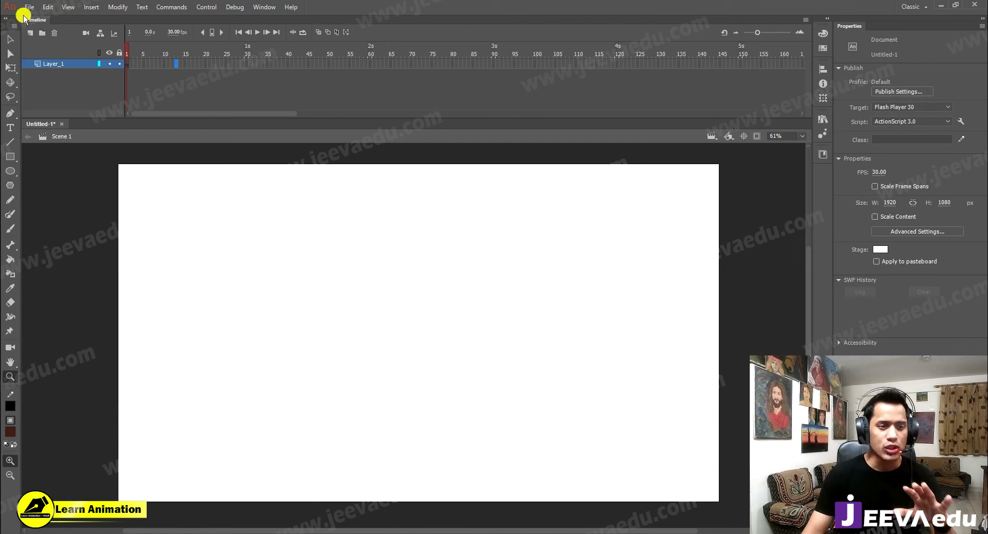